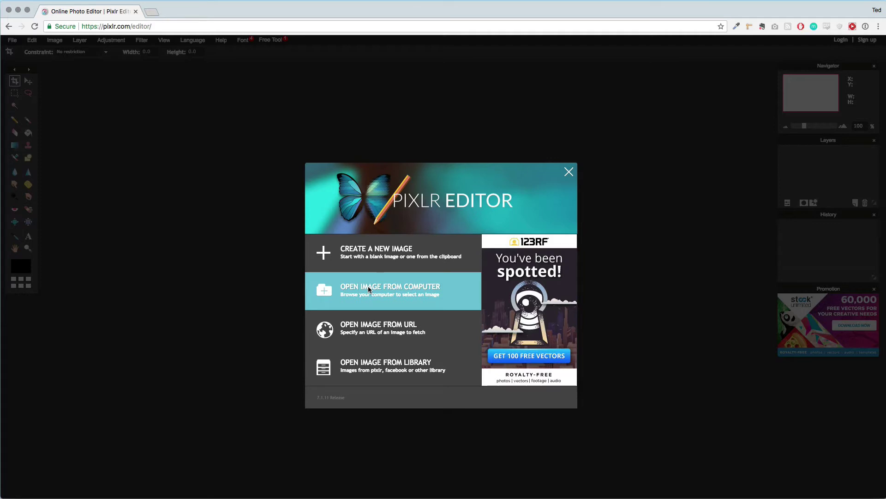
Open the image CaringLess_Design1_01.jpg from the computer's iCloud Desktop folder
{"action": "left_click", "coordinate": [368, 287]}
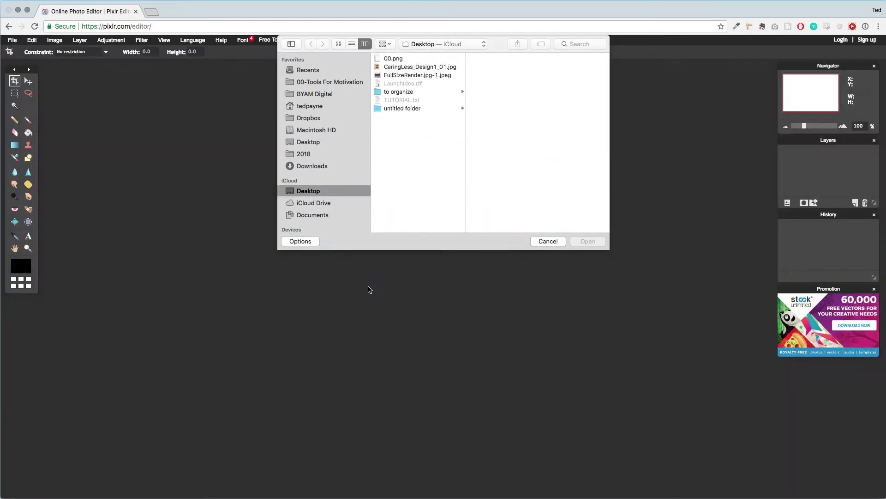
{"action": "left_click", "coordinate": [426, 66]}
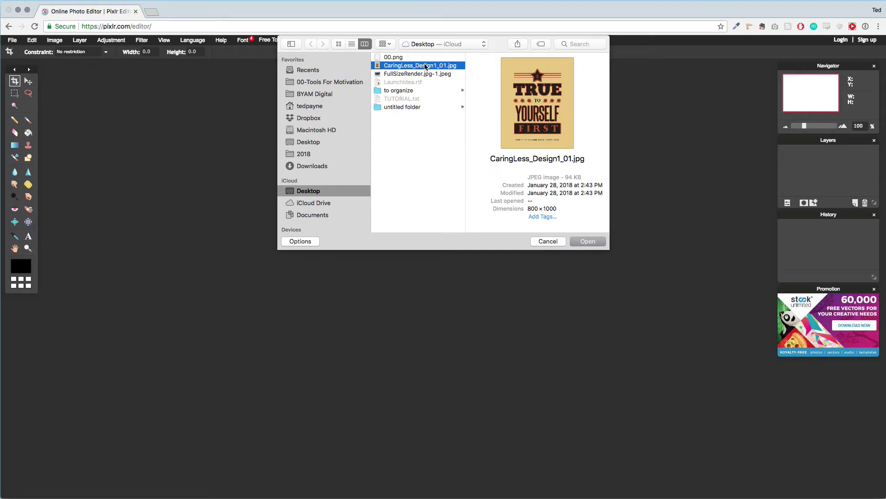
{"action": "double_click", "coordinate": [425, 67]}
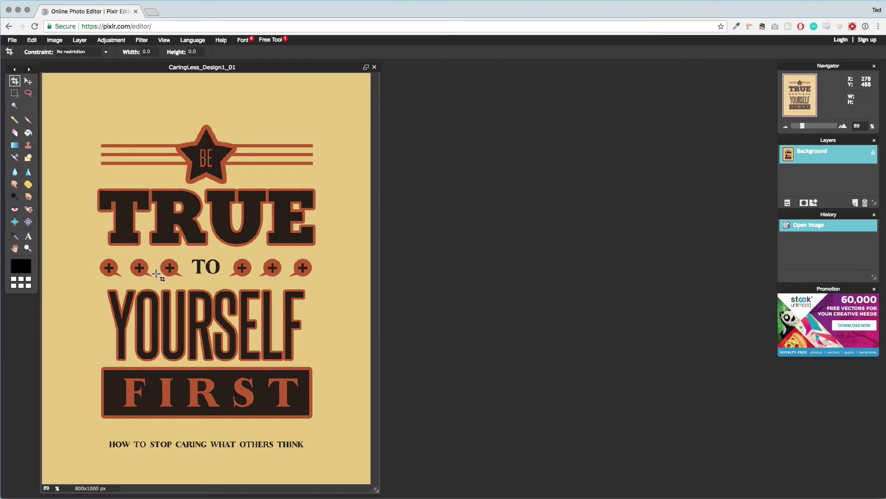
Desaturate the poster image and duplicate its Background layer
{"action": "left_click", "coordinate": [28, 248]}
{"action": "double_click", "coordinate": [27, 249]}
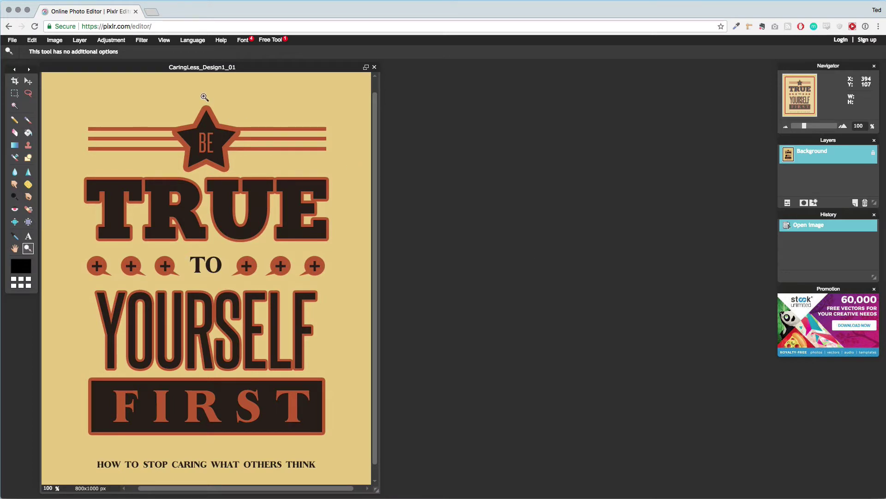
{"action": "left_click", "coordinate": [108, 41]}
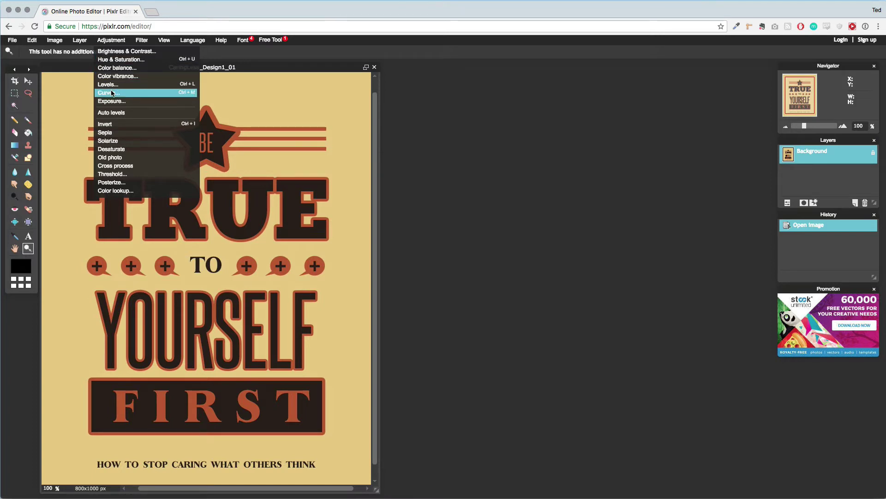
{"action": "left_click", "coordinate": [121, 154]}
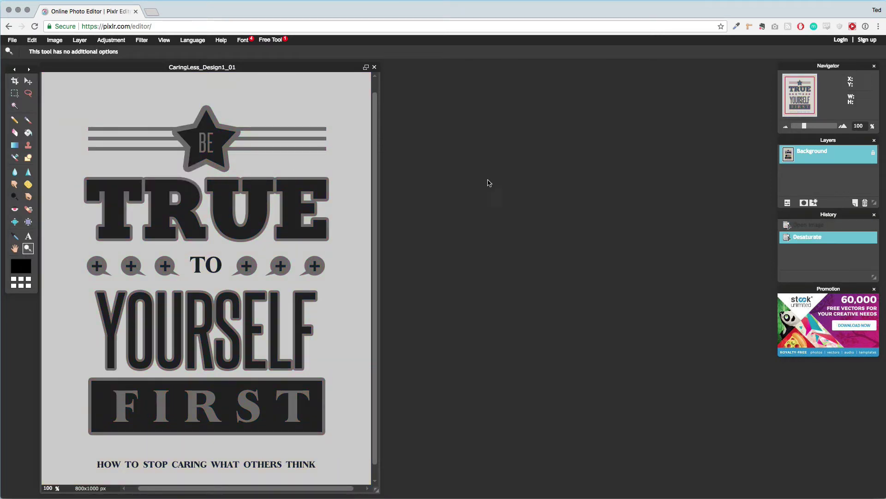
{"action": "right_click", "coordinate": [816, 157]}
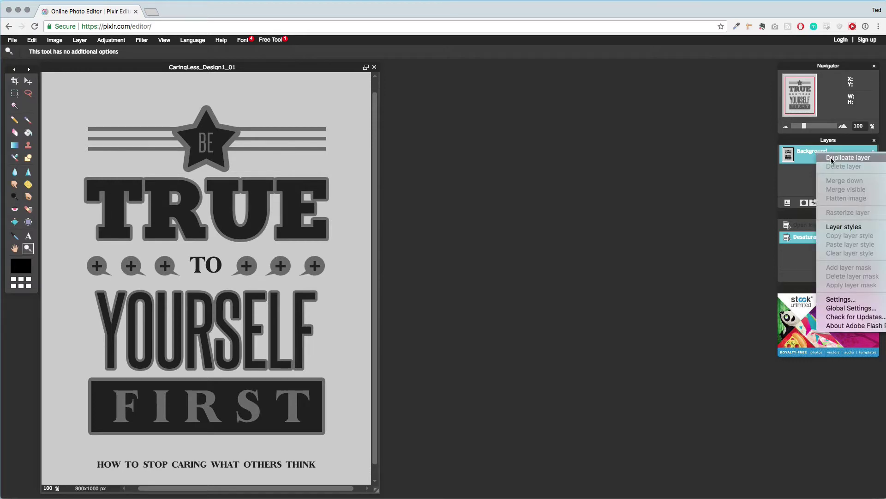
{"action": "left_click", "coordinate": [847, 158]}
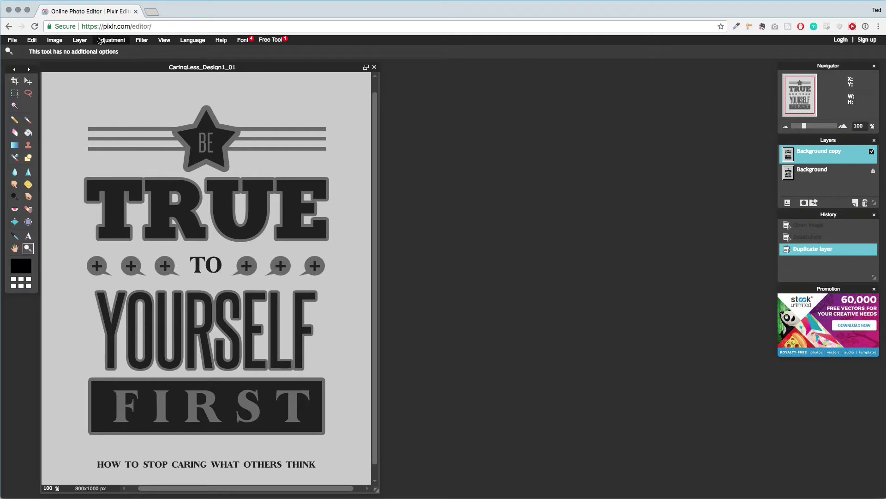
Invert the colors of the Background copy layer and set its blend mode to Add
{"action": "left_click", "coordinate": [113, 41]}
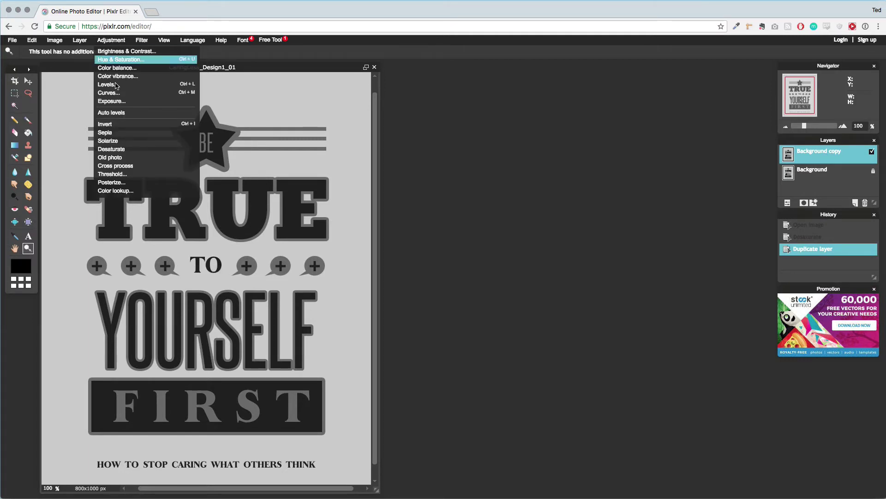
{"action": "left_click", "coordinate": [109, 124]}
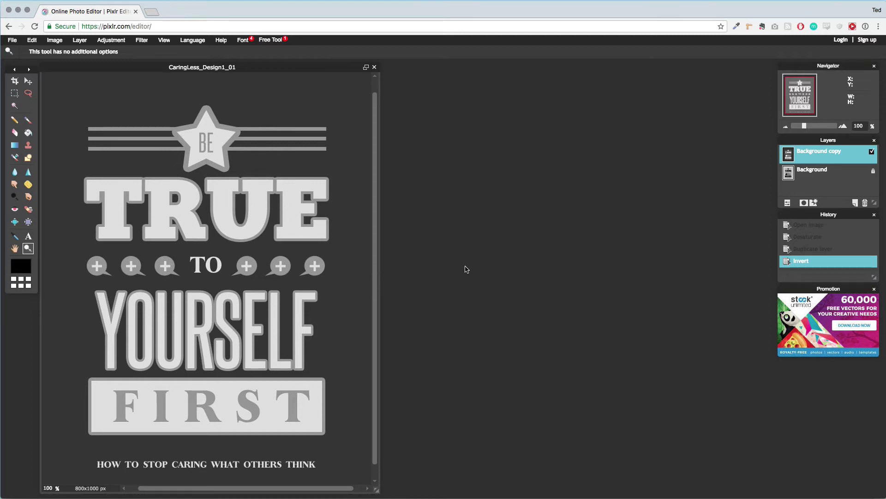
{"action": "left_click", "coordinate": [787, 203]}
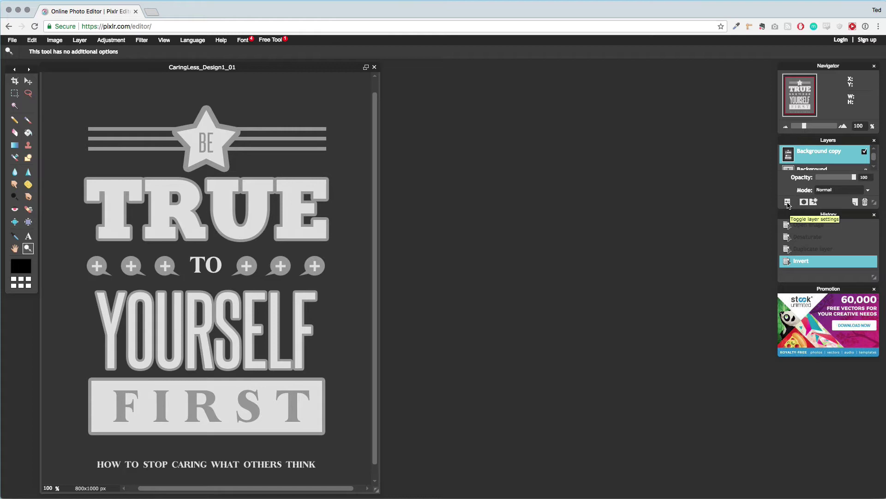
{"action": "left_click", "coordinate": [869, 193]}
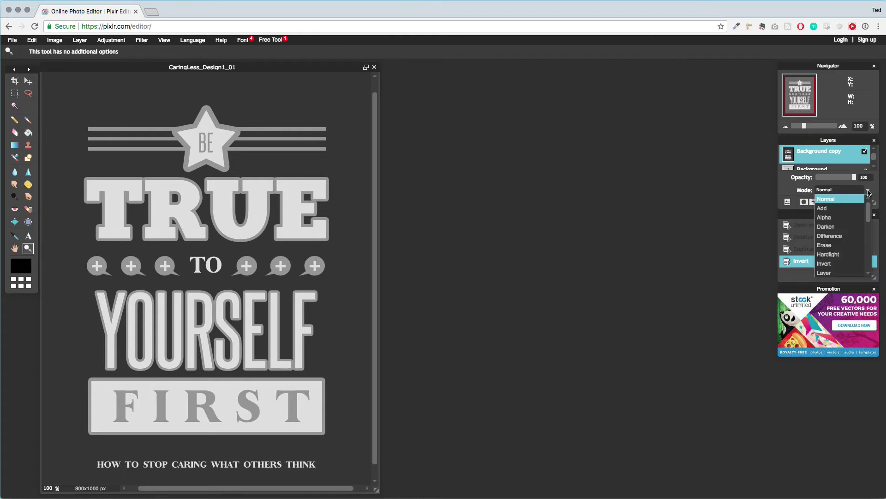
{"action": "left_click", "coordinate": [839, 210]}
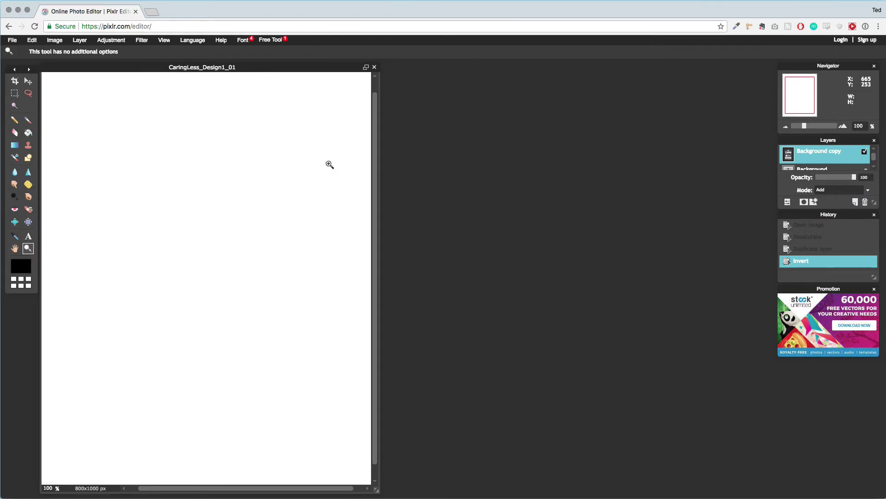
Apply a Gaussian blur with amount 12 to the Background copy layer and merge it down into the Background
{"action": "left_click", "coordinate": [142, 40]}
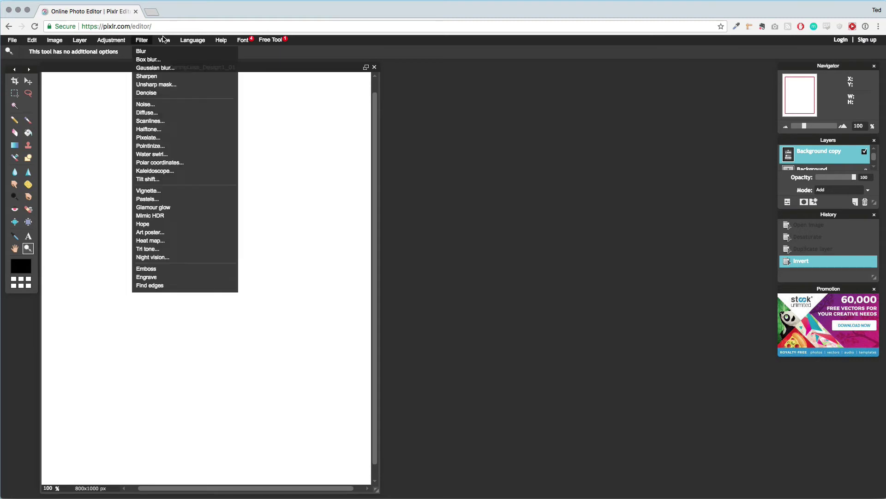
{"action": "left_click", "coordinate": [154, 69]}
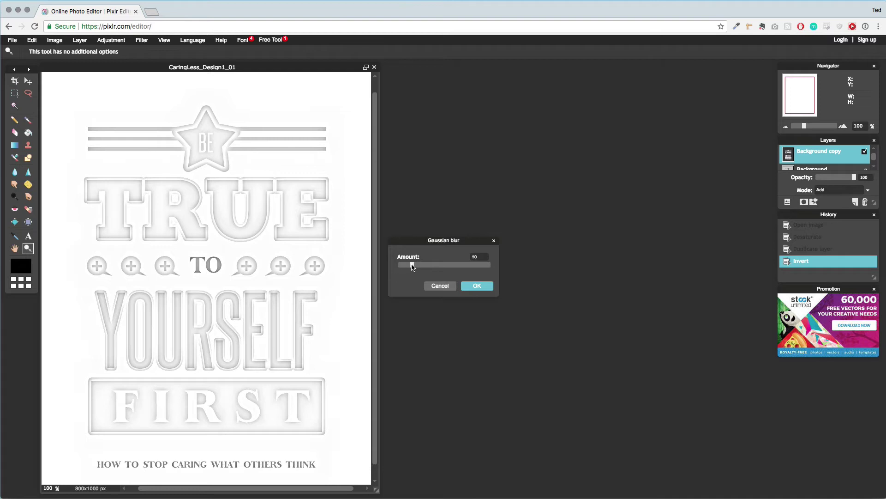
{"action": "left_click_drag", "start_coordinate": [413, 266], "coordinate": [399, 266]}
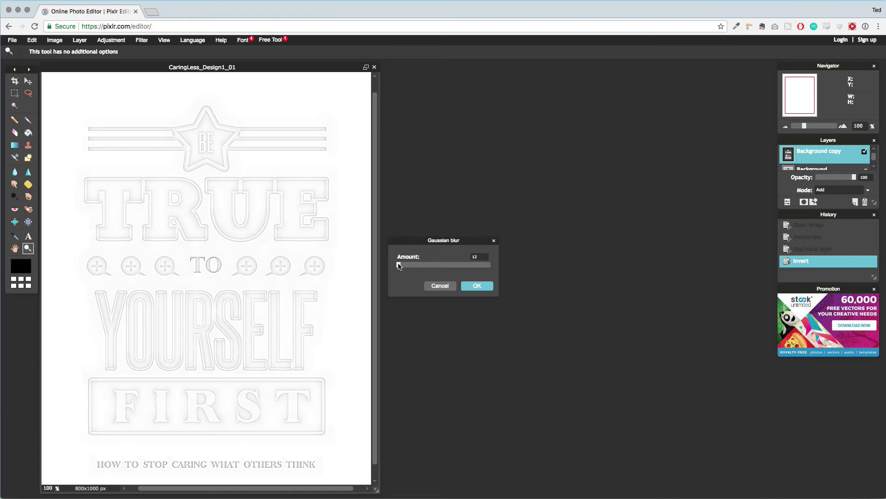
{"action": "left_click", "coordinate": [474, 287]}
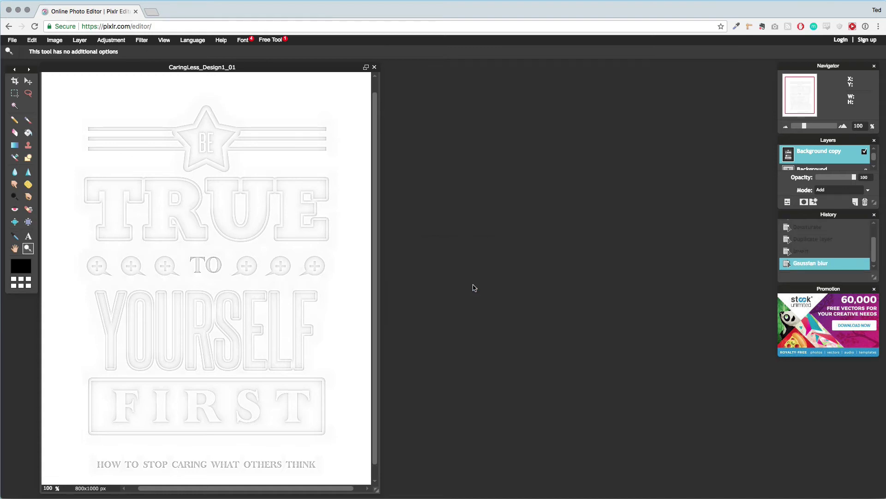
{"action": "right_click", "coordinate": [810, 159]}
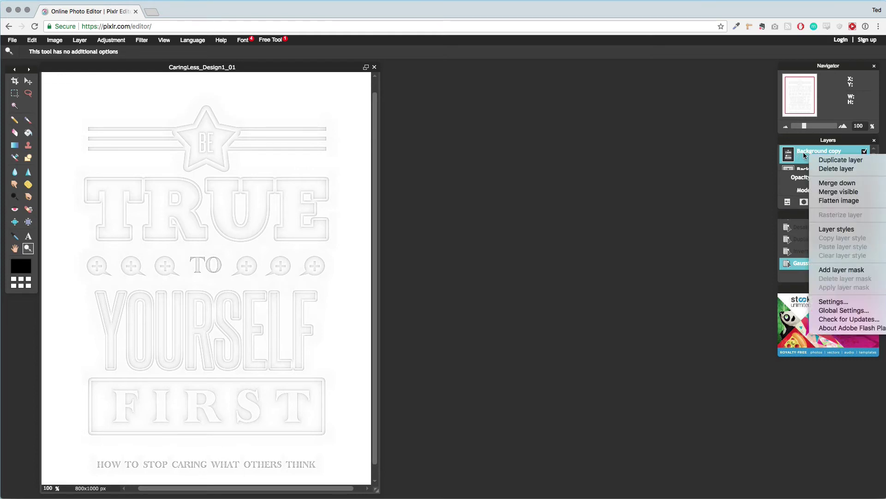
{"action": "left_click", "coordinate": [831, 184]}
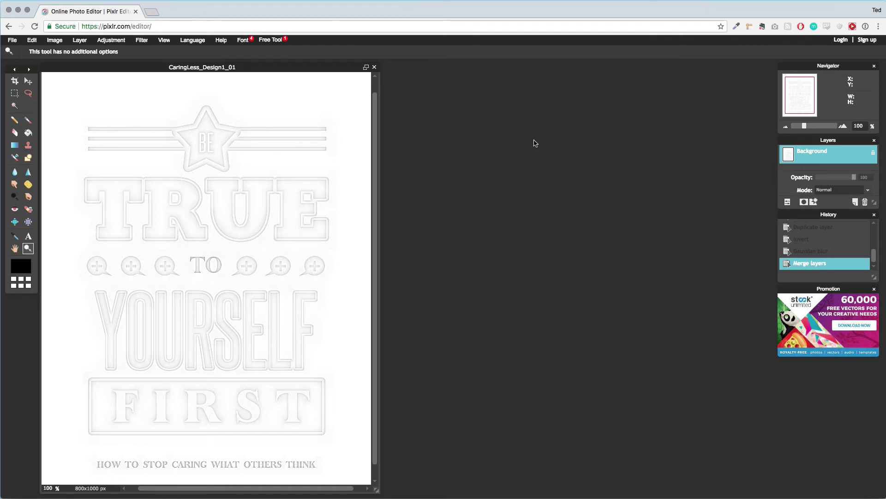
{"action": "left_click", "coordinate": [106, 41]}
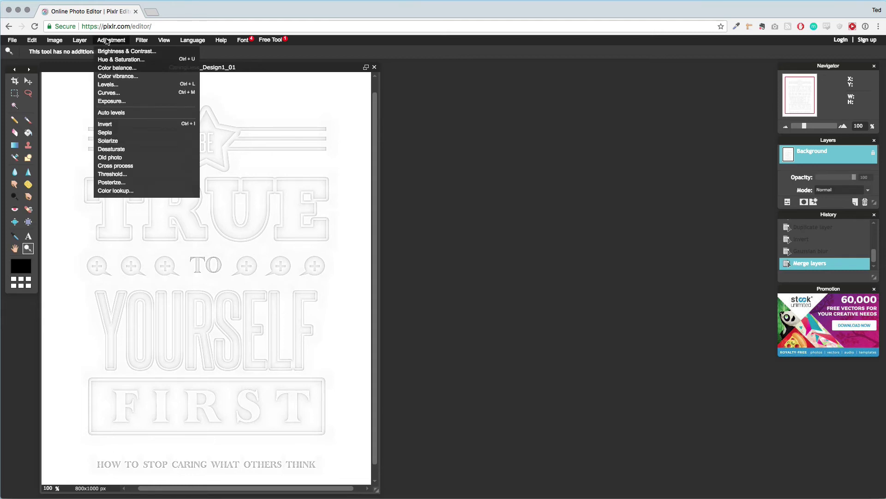
{"action": "left_click", "coordinate": [127, 89]}
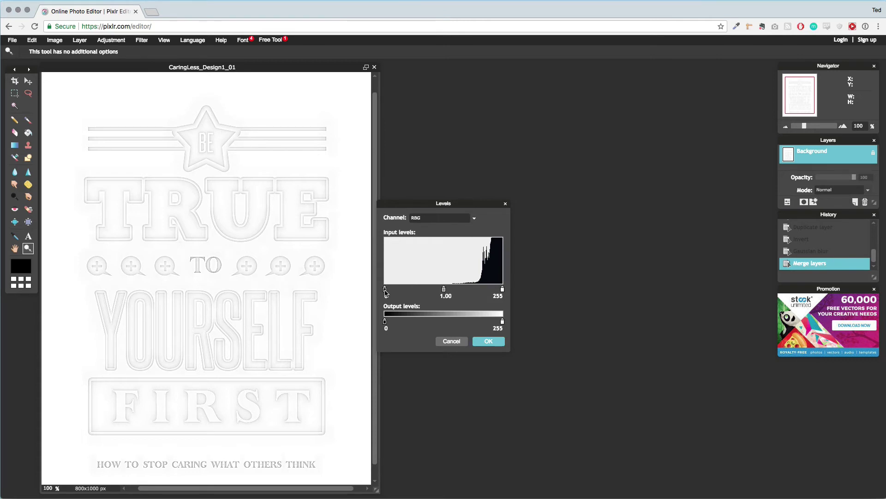
{"action": "left_click_drag", "start_coordinate": [386, 291], "coordinate": [455, 295]}
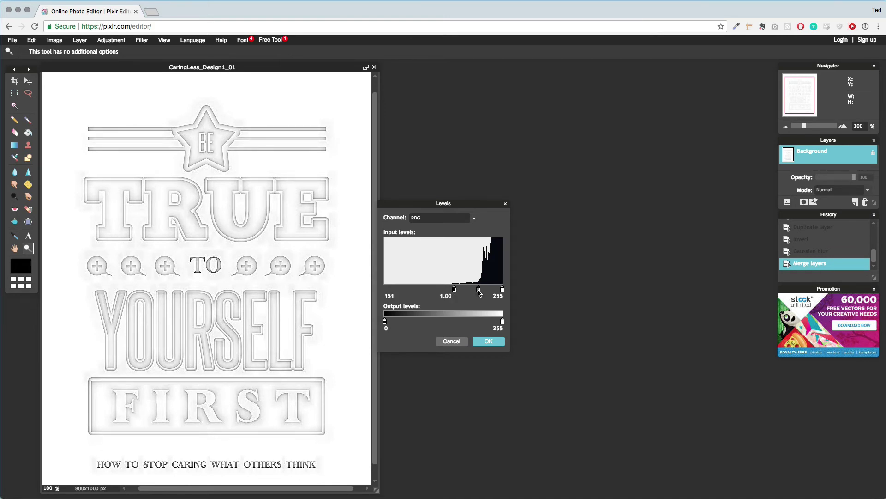
{"action": "left_click_drag", "start_coordinate": [479, 291], "coordinate": [463, 291]}
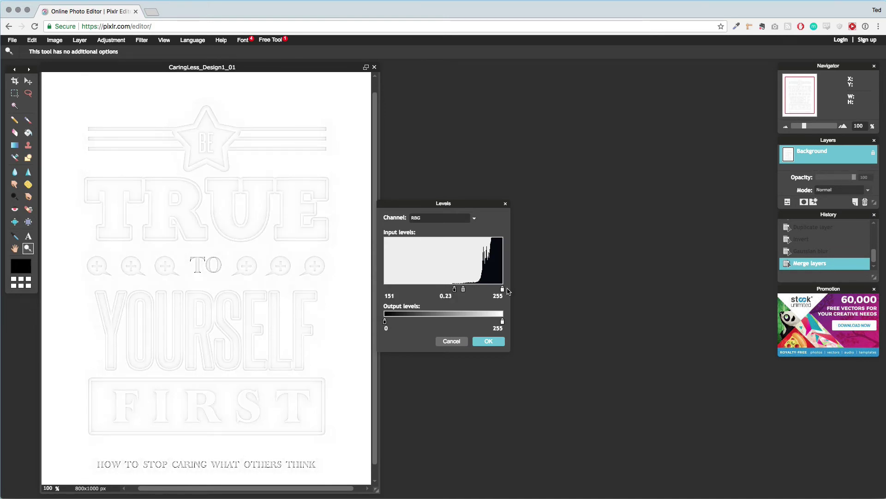
{"action": "left_click_drag", "start_coordinate": [502, 291], "coordinate": [478, 290]}
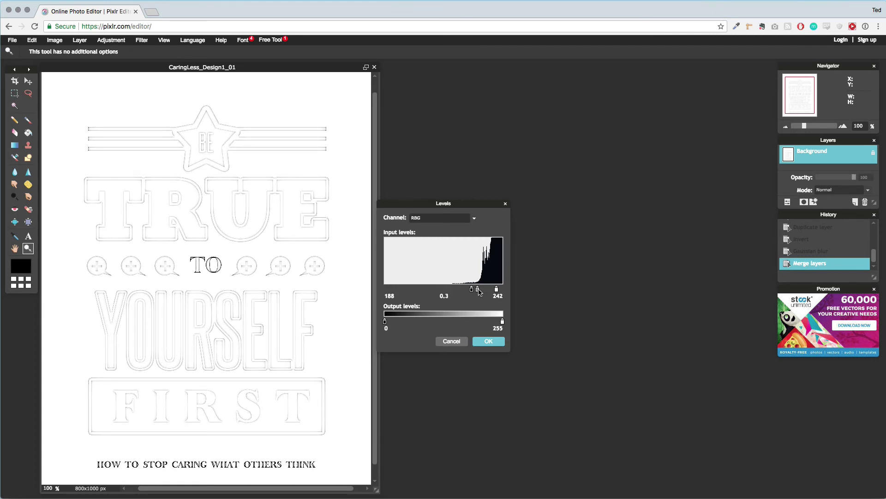
{"action": "left_click", "coordinate": [451, 341]}
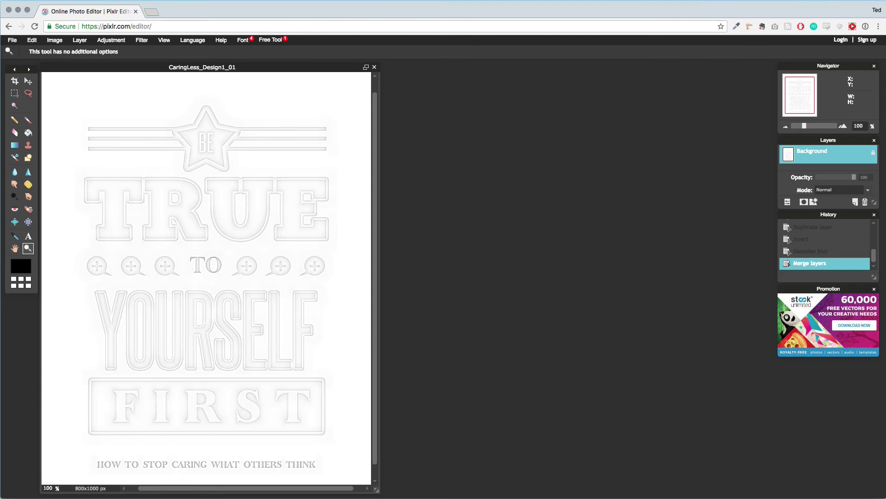
Save the image to the iCloud Desktop in PNG (Transparent, full quality) format as CaringLess_Design1_01.png
{"action": "left_click", "coordinate": [12, 40]}
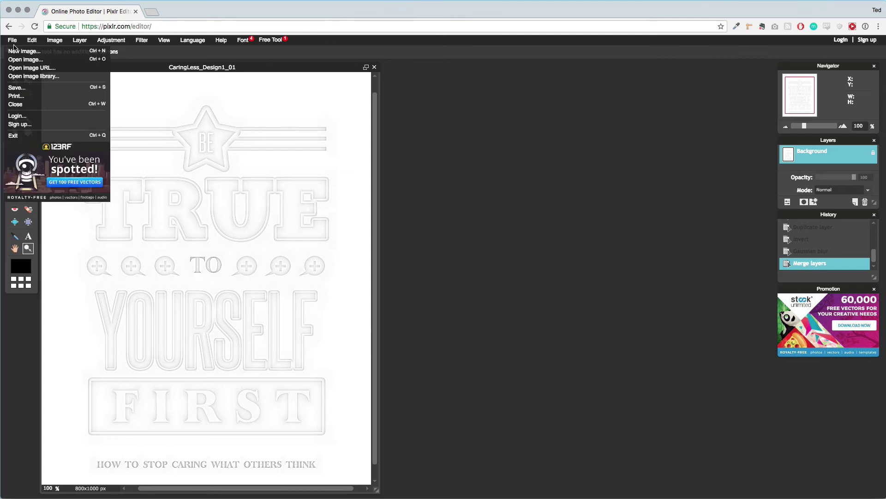
{"action": "left_click", "coordinate": [16, 89]}
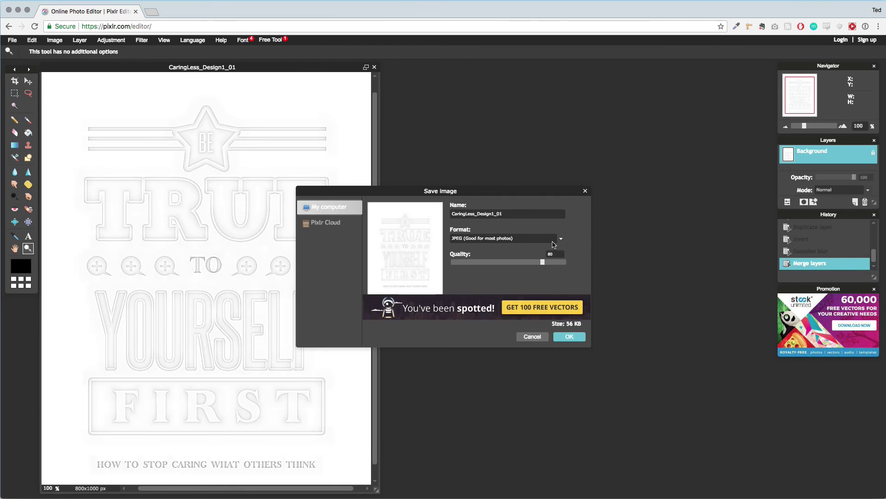
{"action": "left_click", "coordinate": [561, 240]}
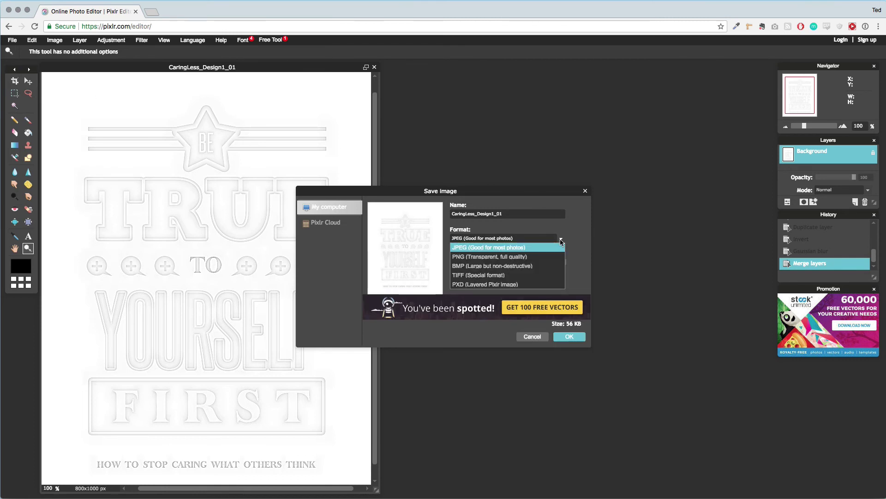
{"action": "left_click", "coordinate": [503, 257]}
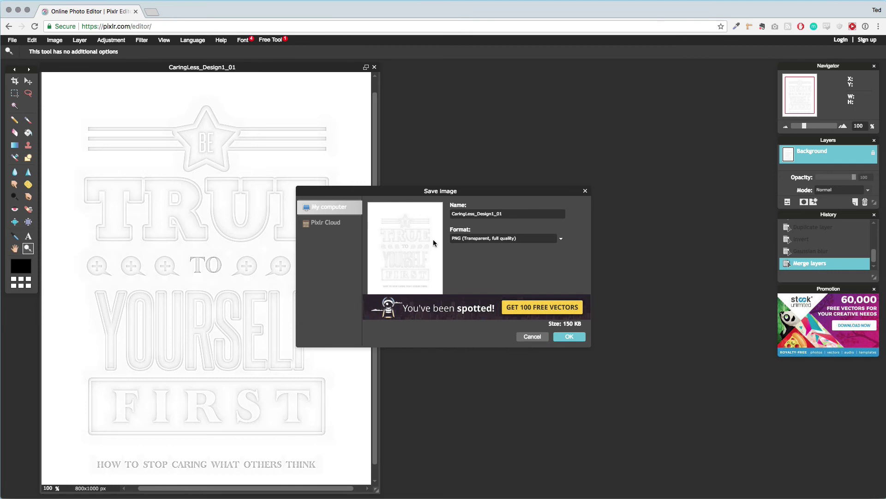
{"action": "left_click", "coordinate": [568, 337]}
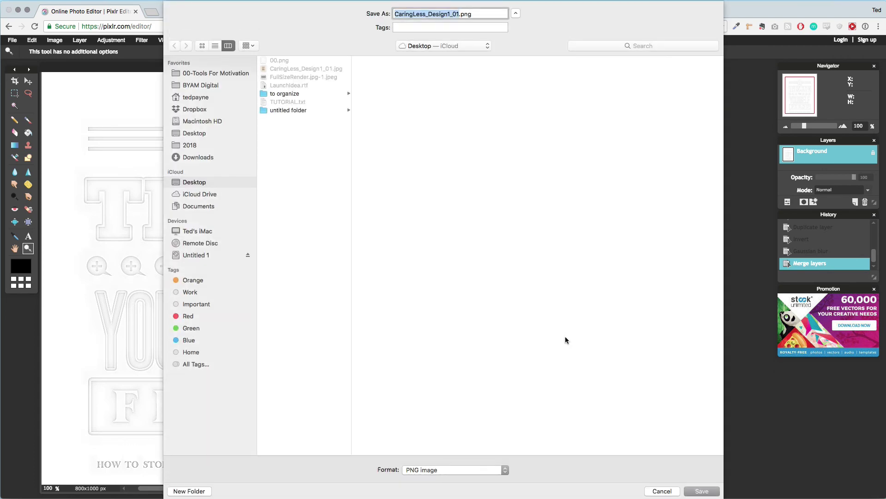
{"action": "left_click", "coordinate": [702, 491]}
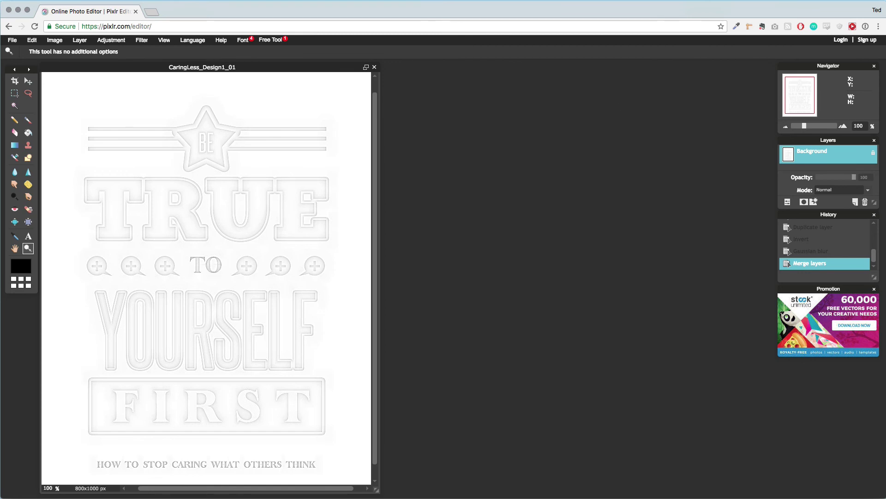
{"action": "left_click", "coordinate": [760, 0]}
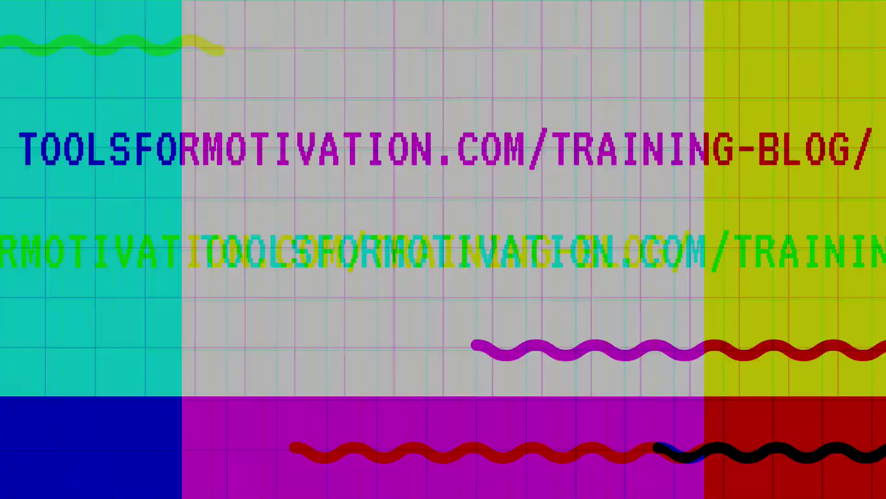